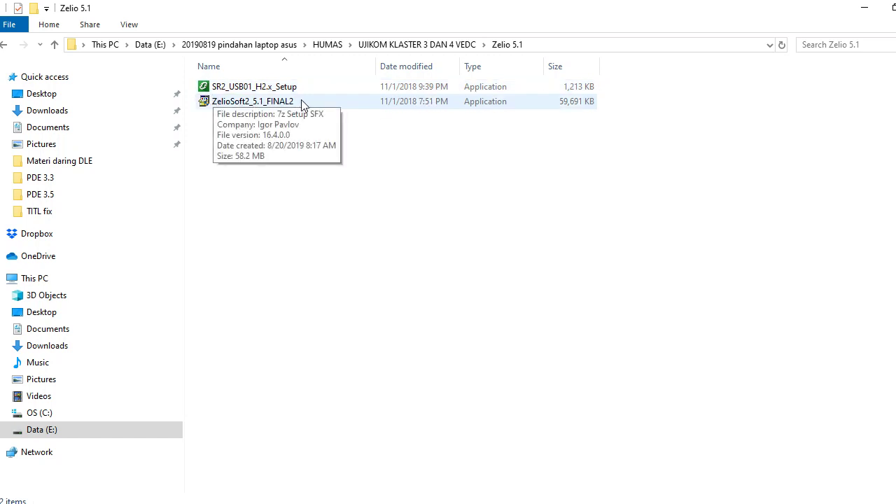
click(208, 87)
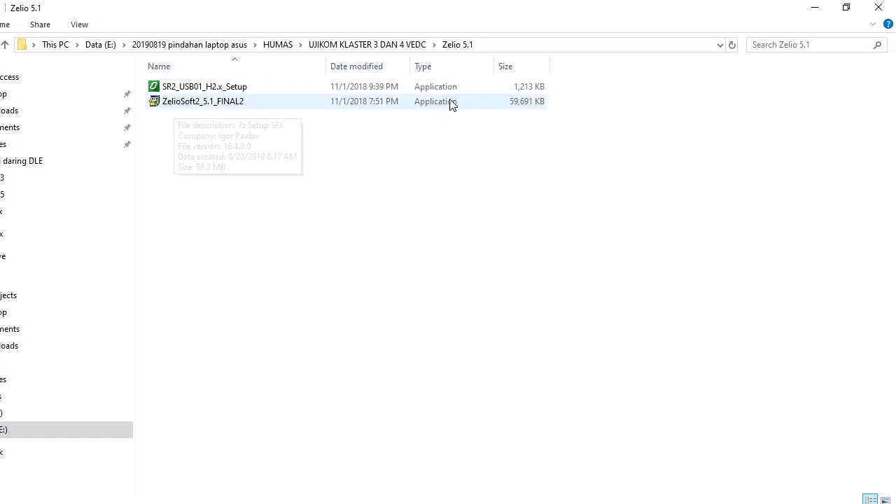
double_click(280, 105)
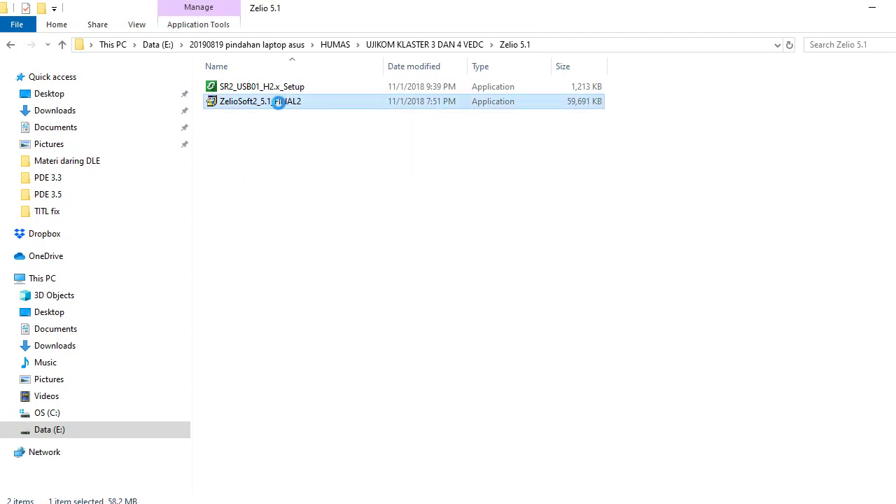
right_click(279, 102)
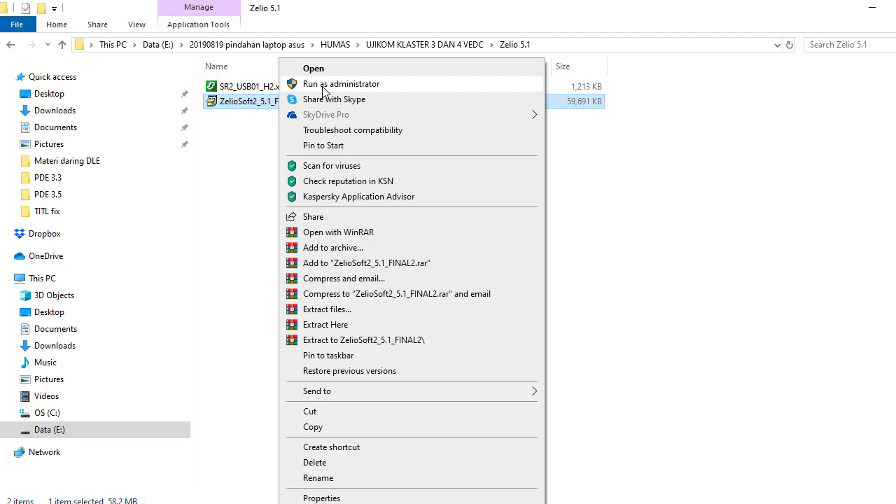
click(616, 164)
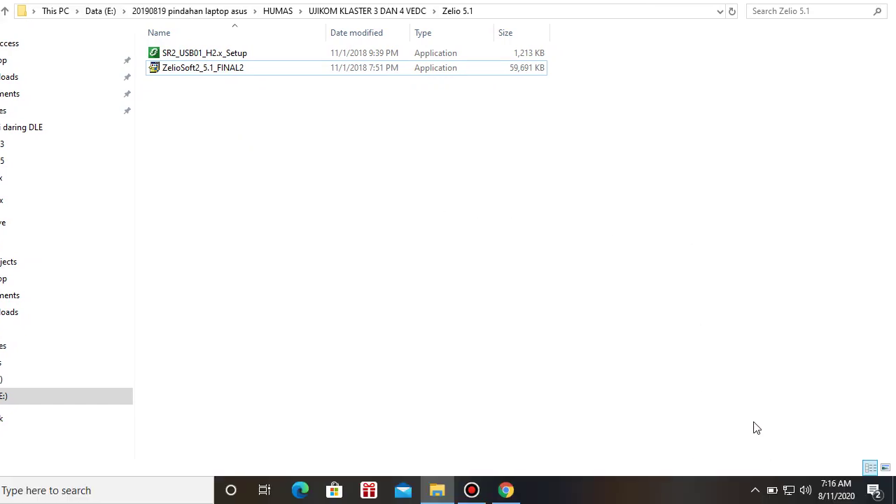
Step: Disable the Smadav antivirus protection until the next restart
click(755, 490)
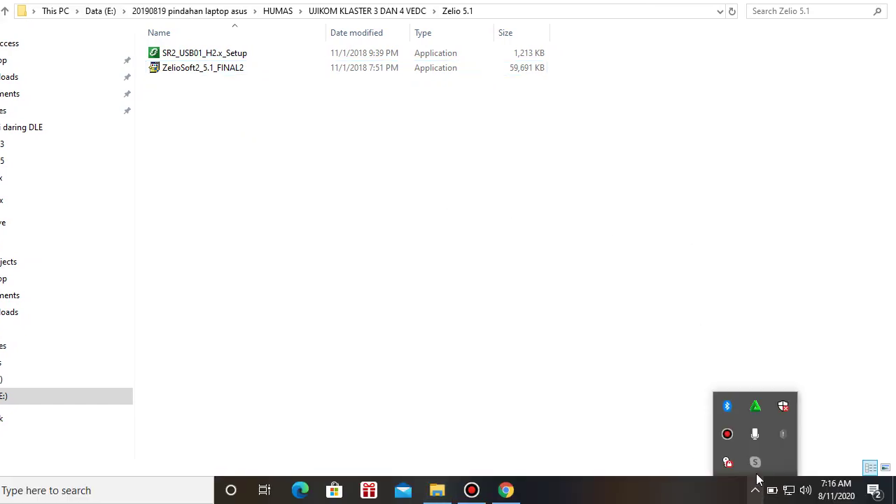
right_click(754, 411)
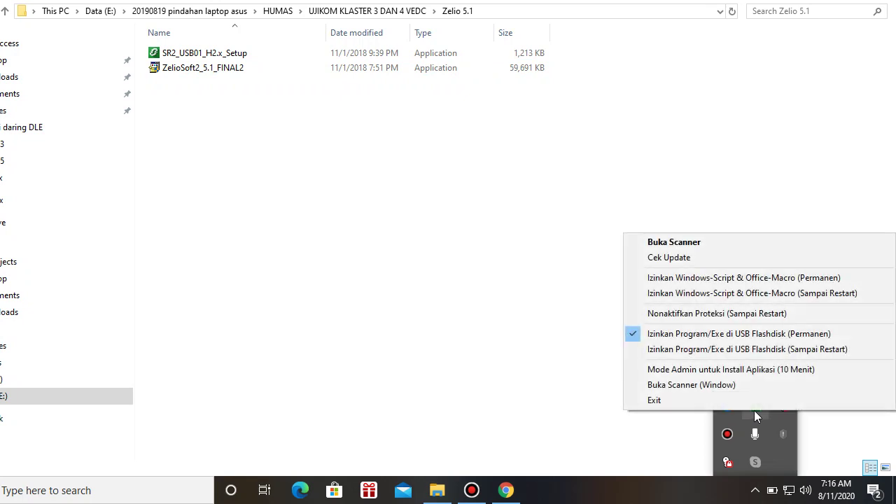
click(678, 320)
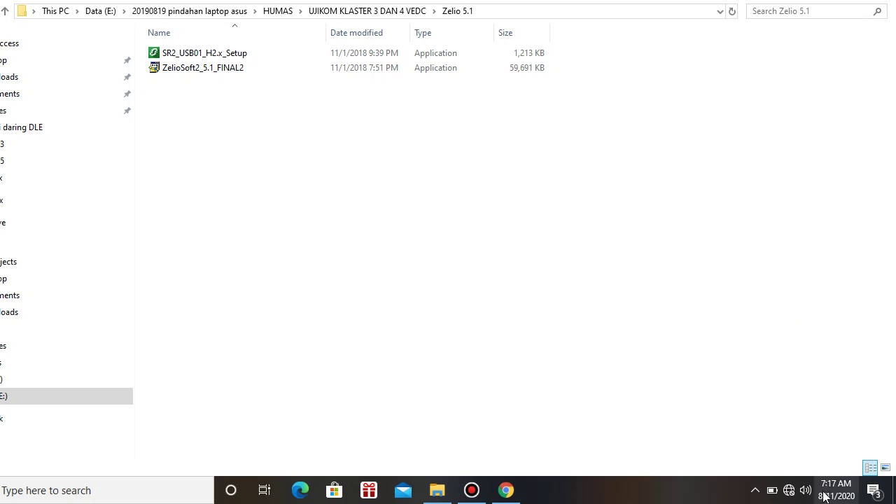
mouse_move(793, 483)
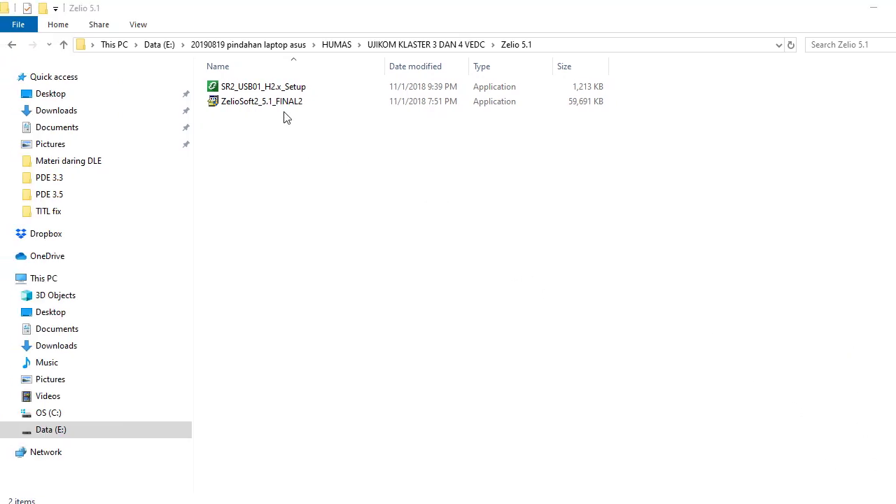
Step: Run the ZelioSoft2_5.1_FINAL2 installer as administrator and choose English as the setup language
click(222, 71)
click(280, 104)
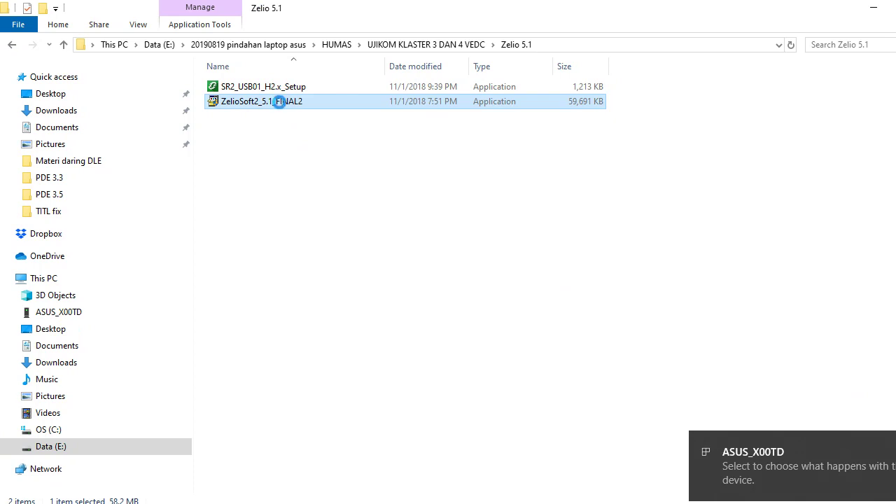
right_click(282, 105)
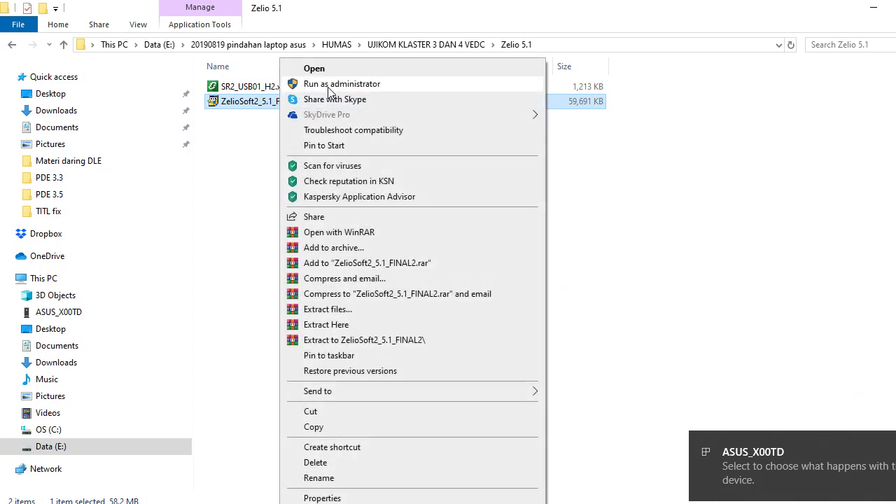
click(328, 86)
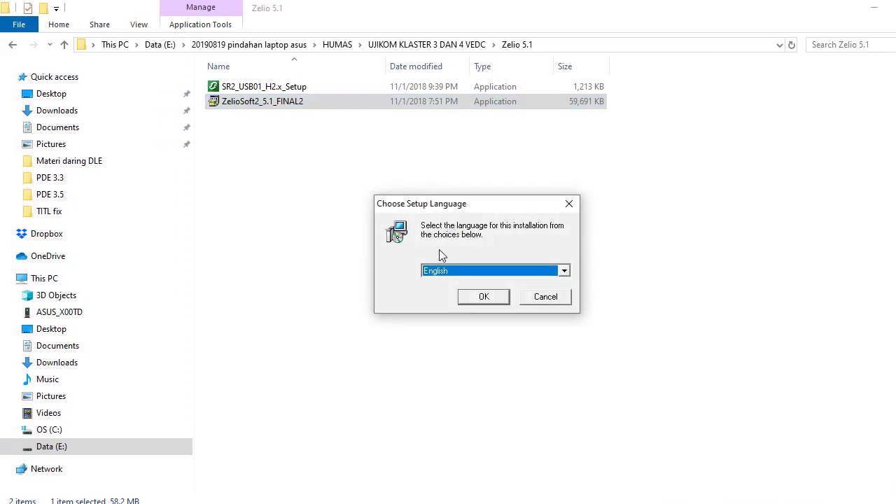
click(466, 271)
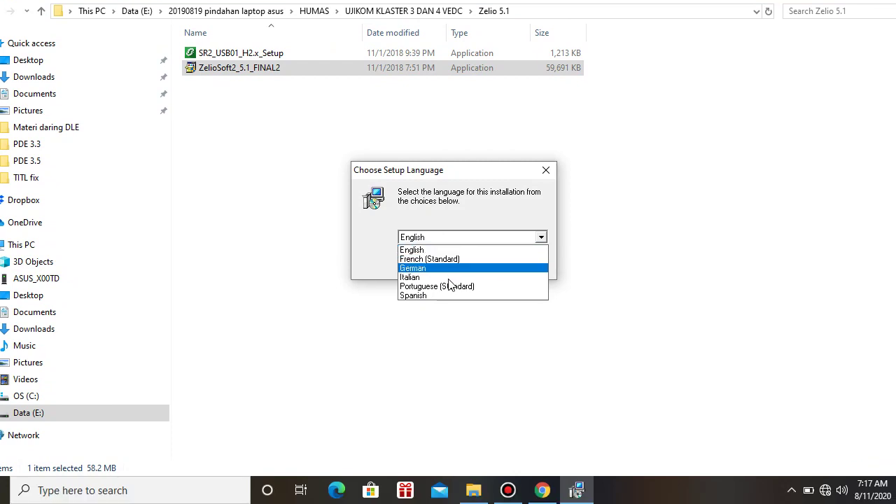
click(441, 251)
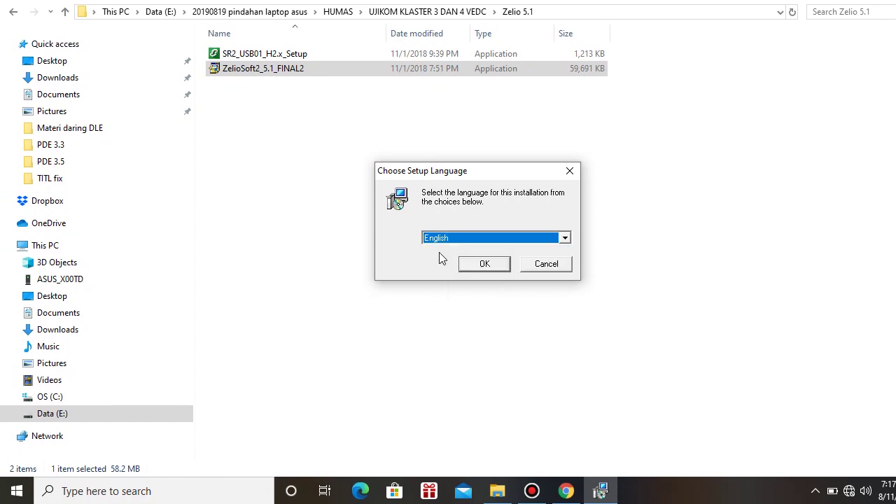
click(485, 267)
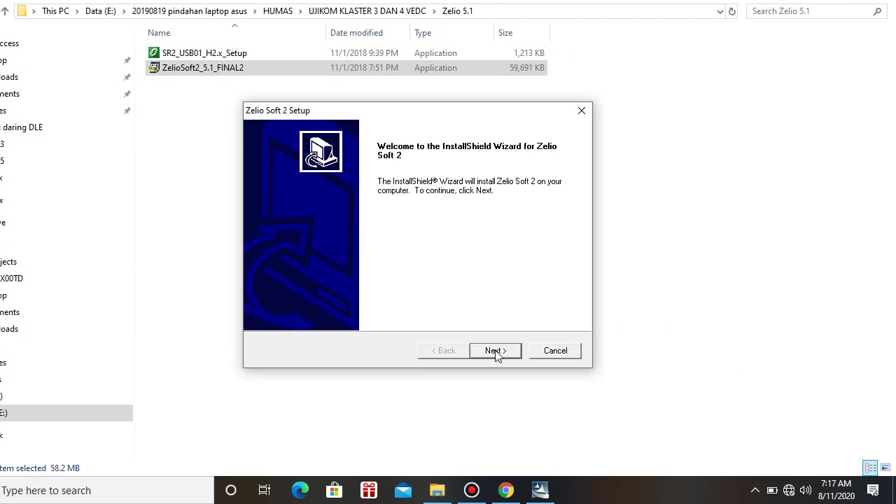
Step: Accept the license, install Zelio Soft 2 in the default folder over the existing version, and finish without opening readme.txt
click(498, 353)
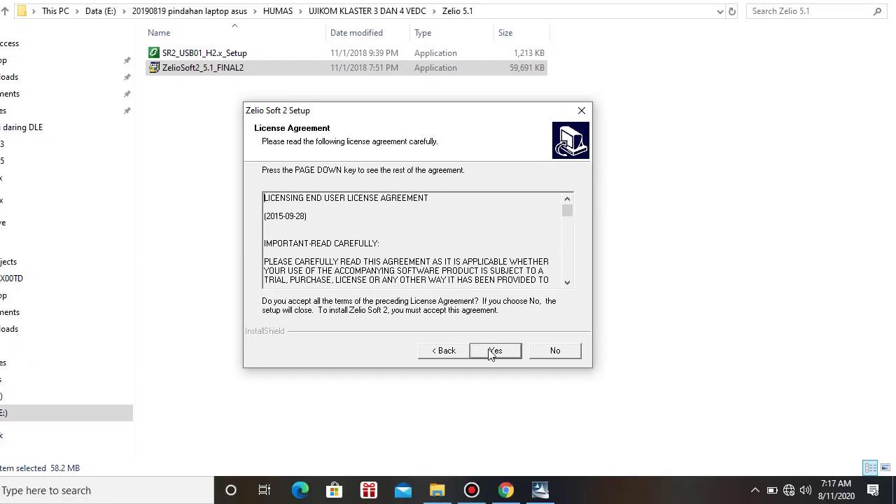
click(493, 351)
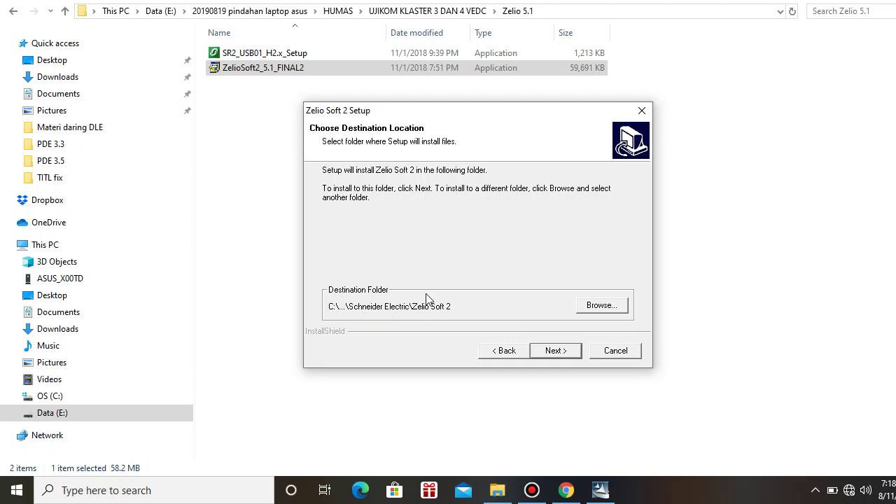
click(542, 354)
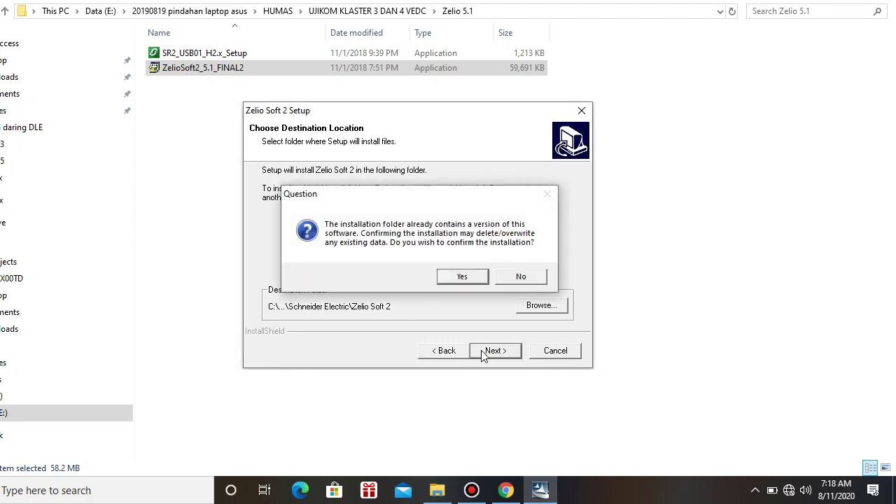
click(462, 276)
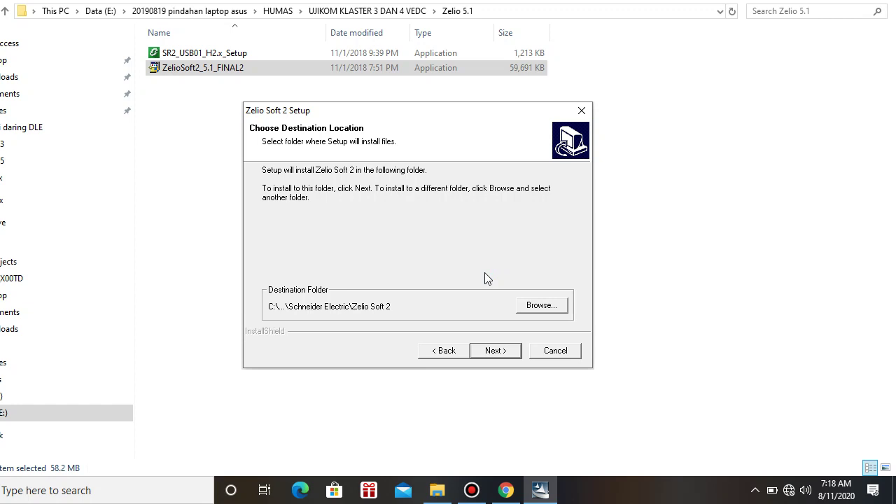
key(Return)
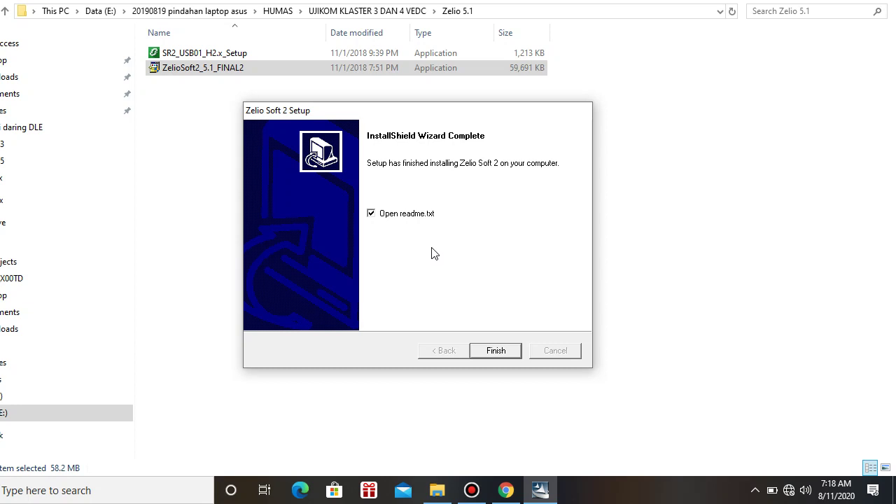
click(371, 212)
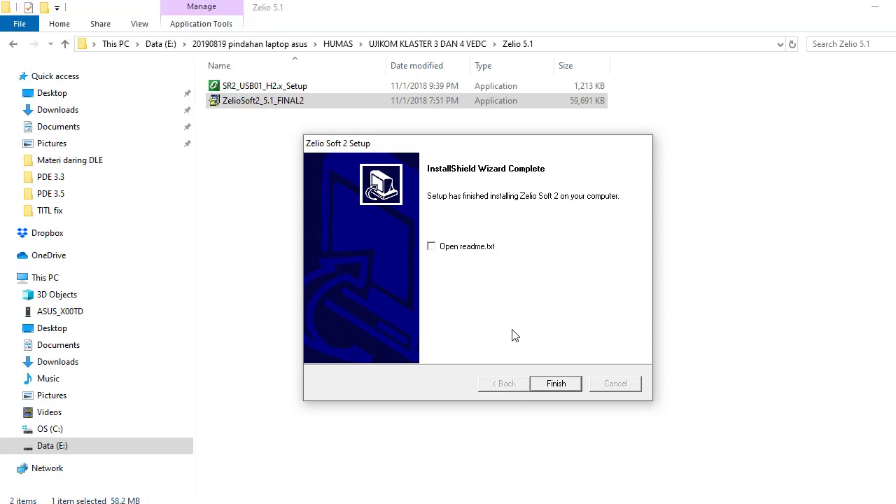
click(556, 383)
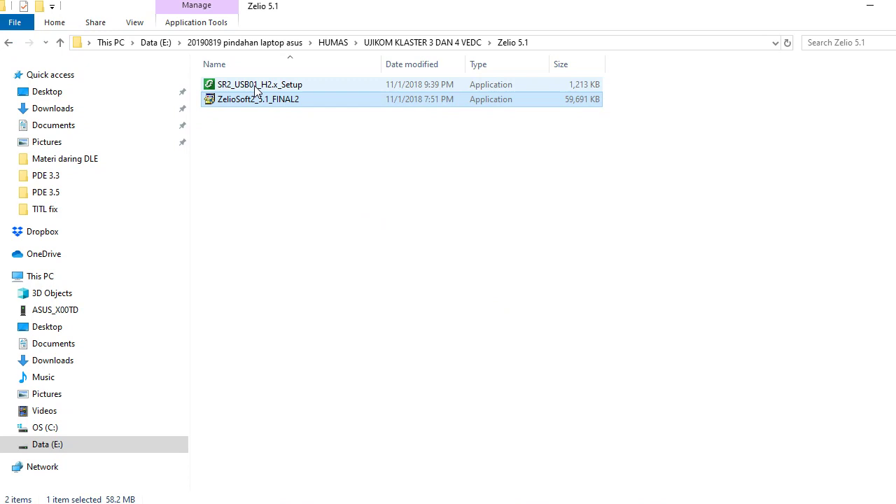
Step: Install the USB cable driver with SR2_USB01_H2.x_Setup, accepting the driver license agreement
double_click(258, 87)
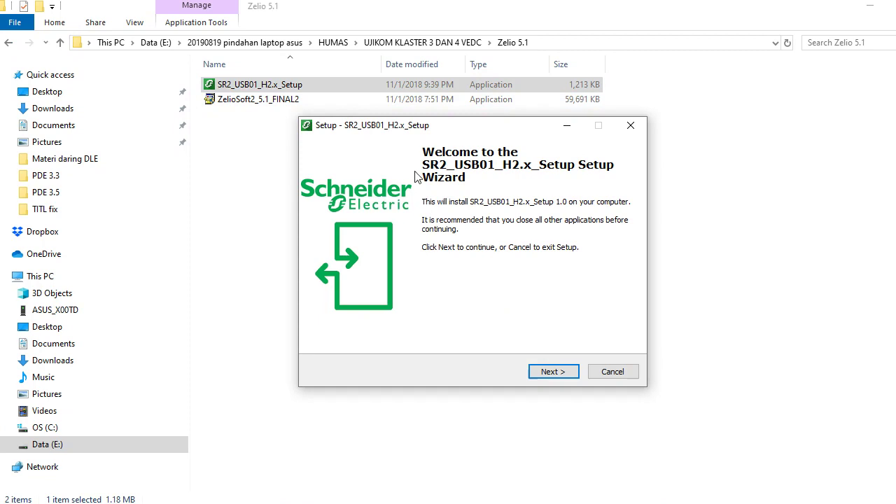
click(547, 371)
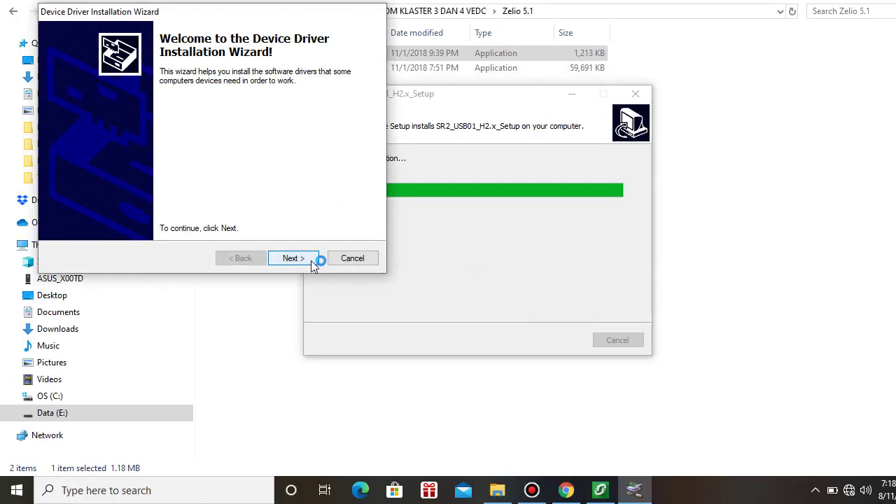
click(311, 260)
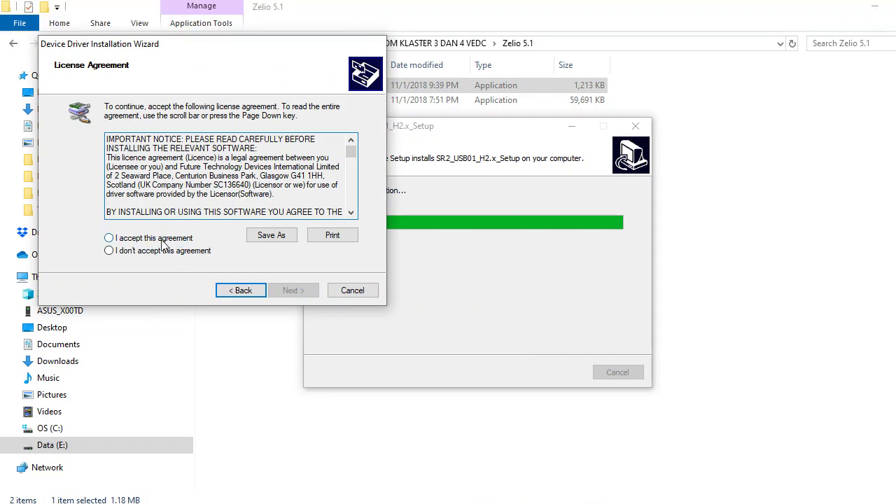
click(166, 239)
click(289, 259)
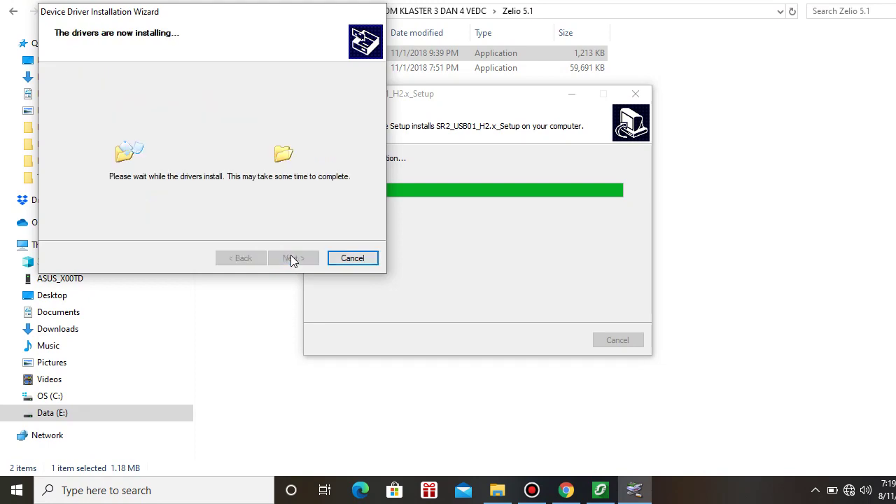
click(301, 259)
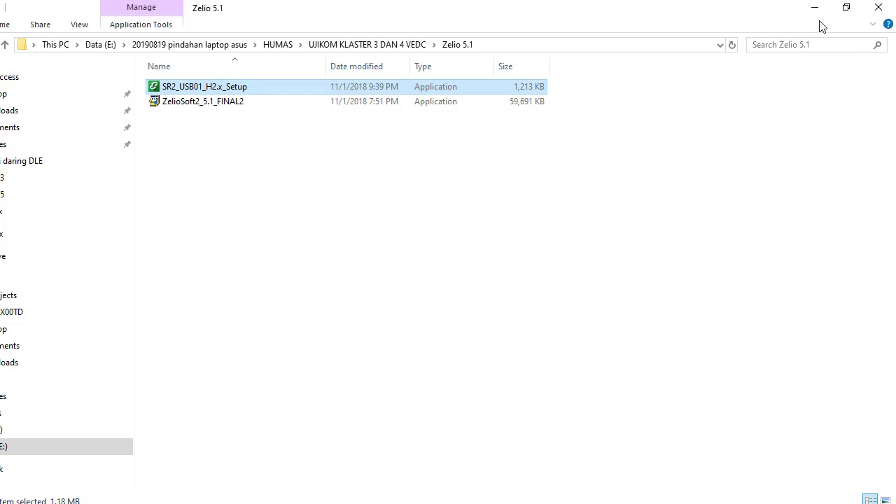
Step: Minimize the folder window and launch Zelio Soft 2 from the desktop as administrator
click(821, 9)
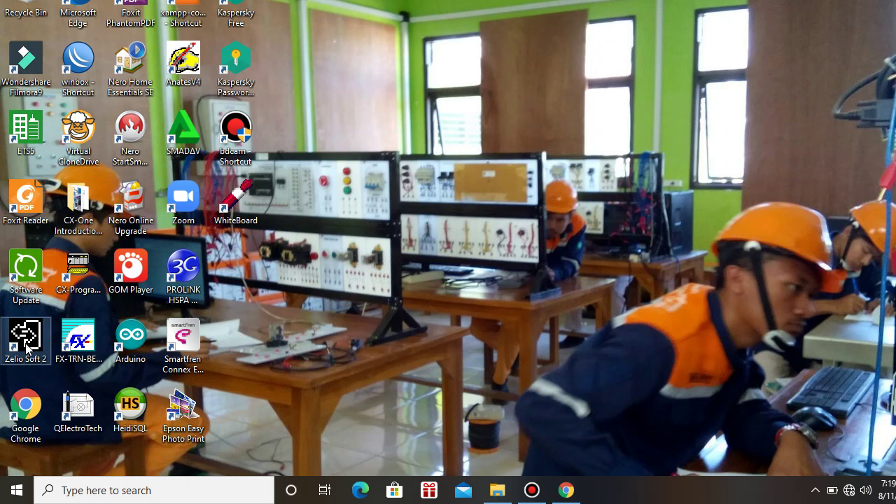
double_click(26, 343)
right_click(25, 343)
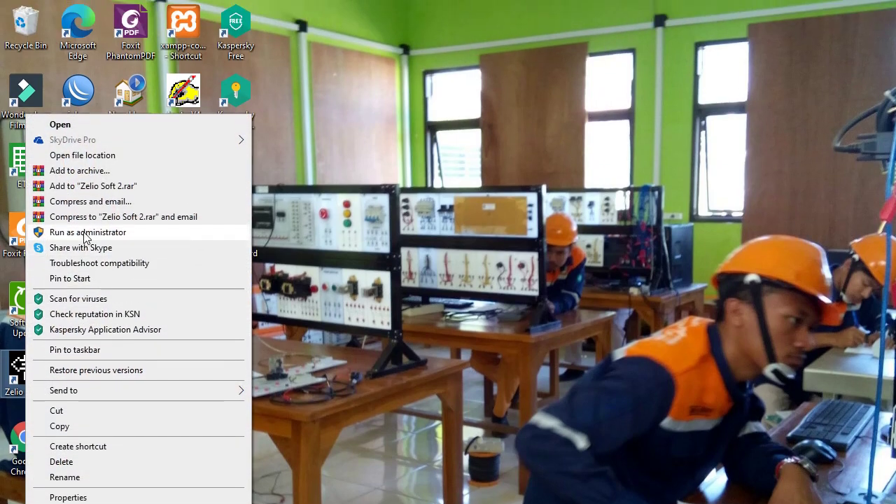
click(86, 233)
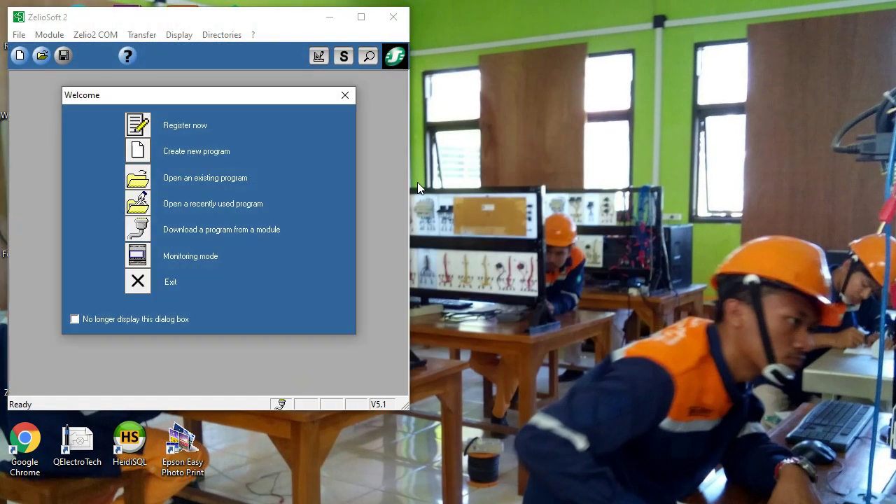
Step: Dismiss the Welcome dialog and maximize the ZelioSoft 2 window
click(361, 17)
click(345, 96)
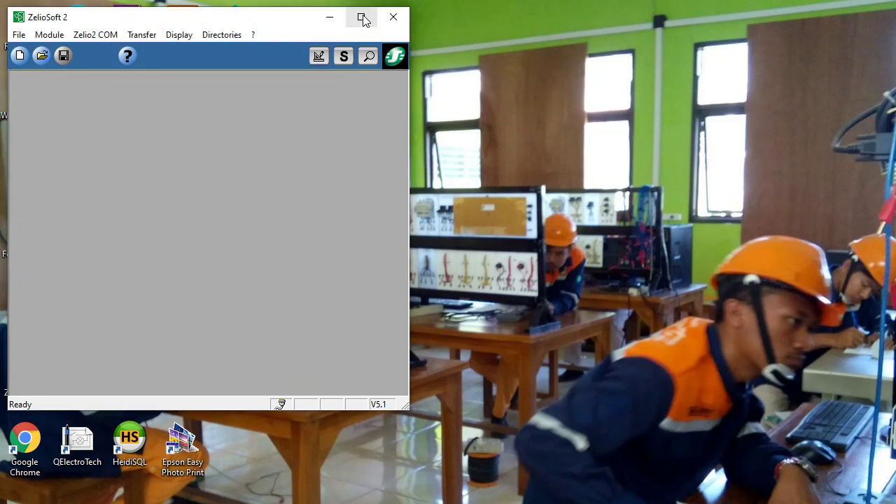
click(362, 16)
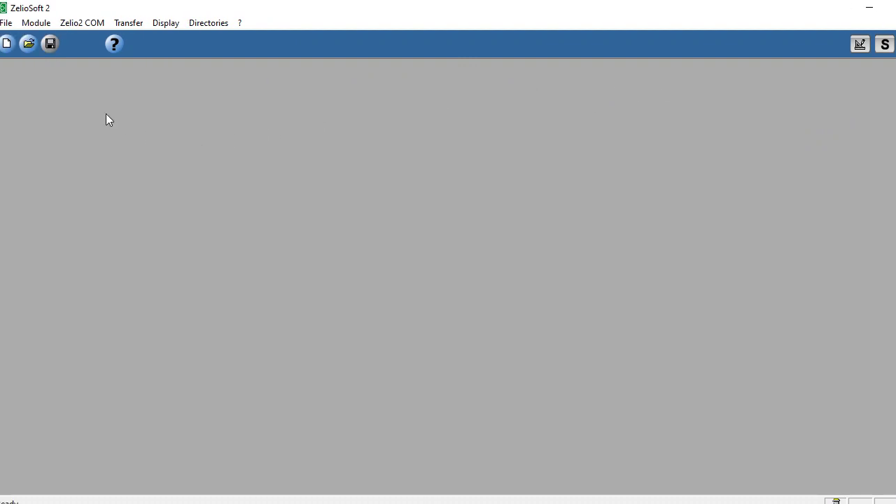
Step: Start a new program for the 100-240VAC module SR3B261FU with 16 discrete inputs and proceed to its extension selection
click(7, 44)
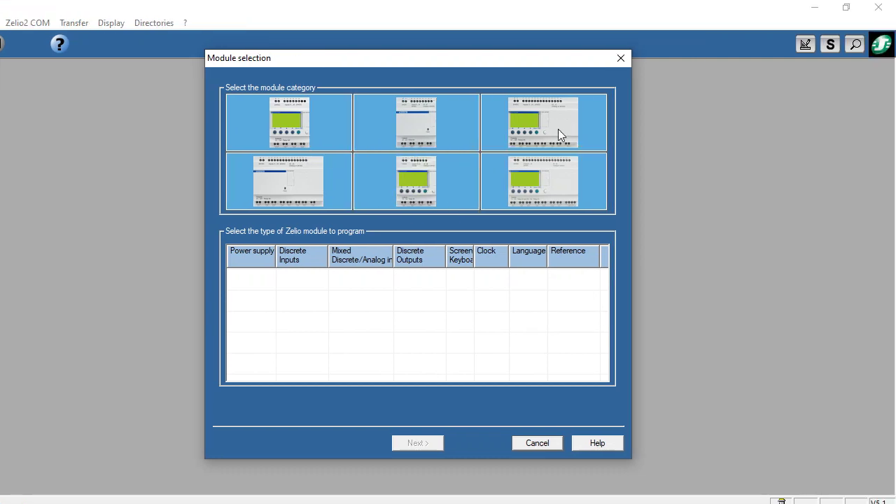
click(532, 171)
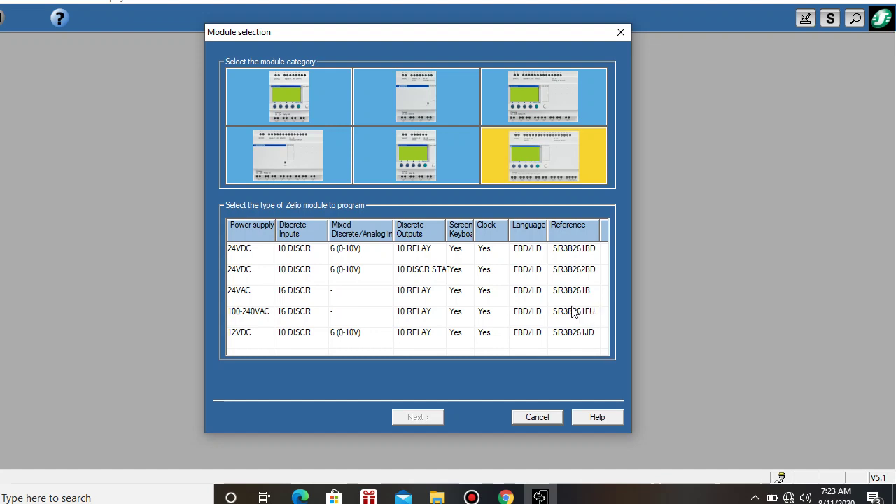
click(319, 311)
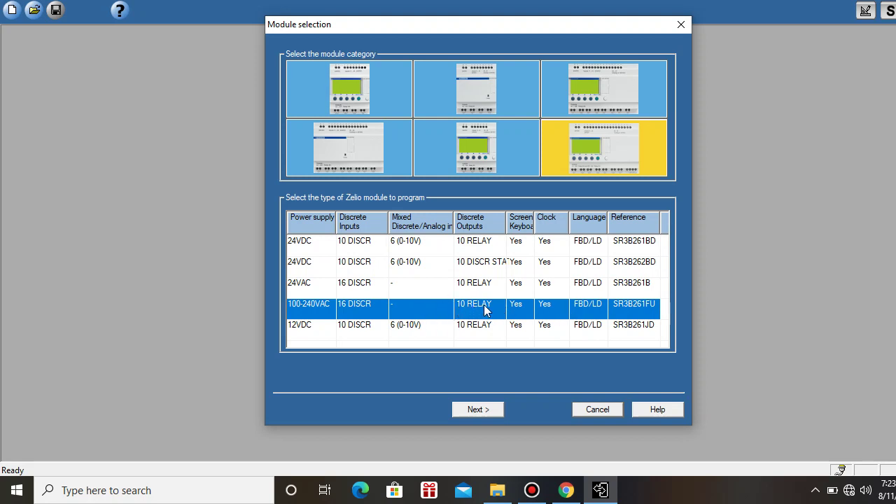
click(477, 411)
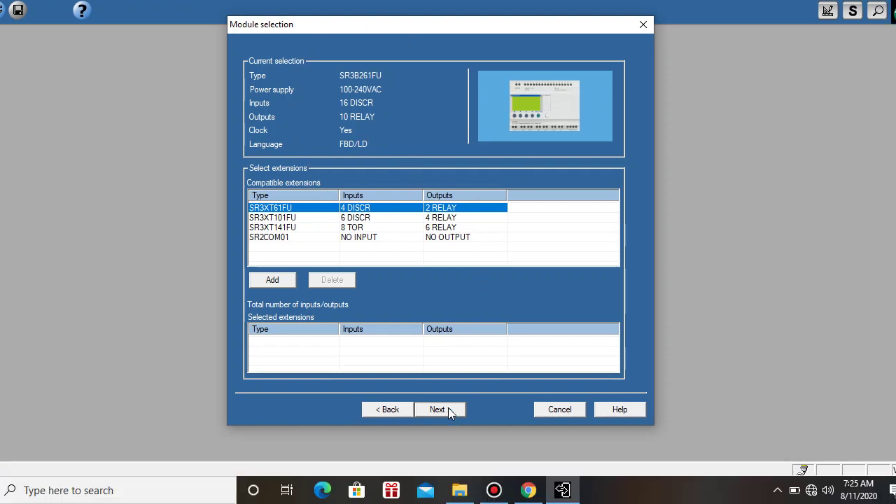
Step: Continue without any extension modules and create the program with the Ladder programming type
click(485, 444)
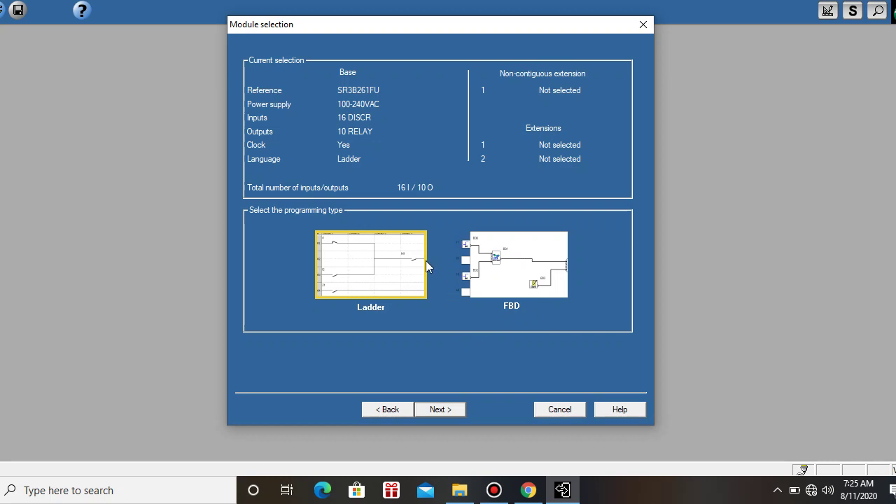
click(440, 409)
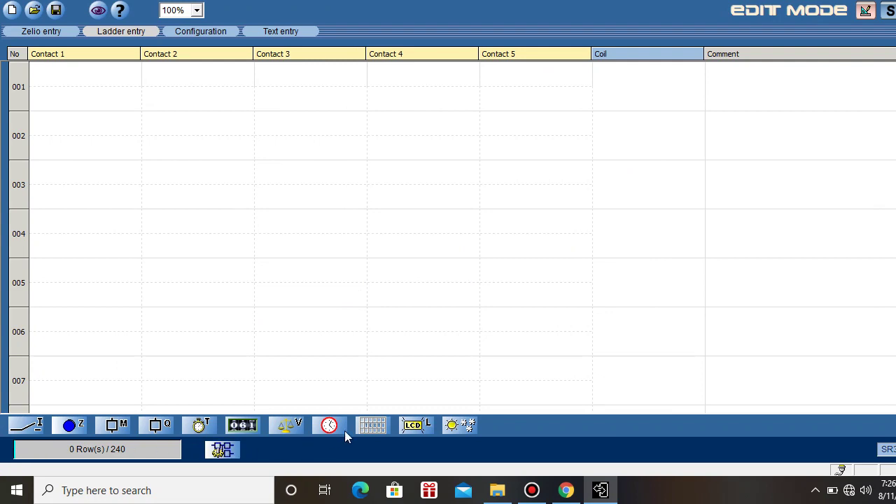
Step: Examine the available ladder elements, from discrete inputs, auxiliary relays and discrete outputs to timers, counters, counter comparators and LCD backlighting
mouse_move(413, 425)
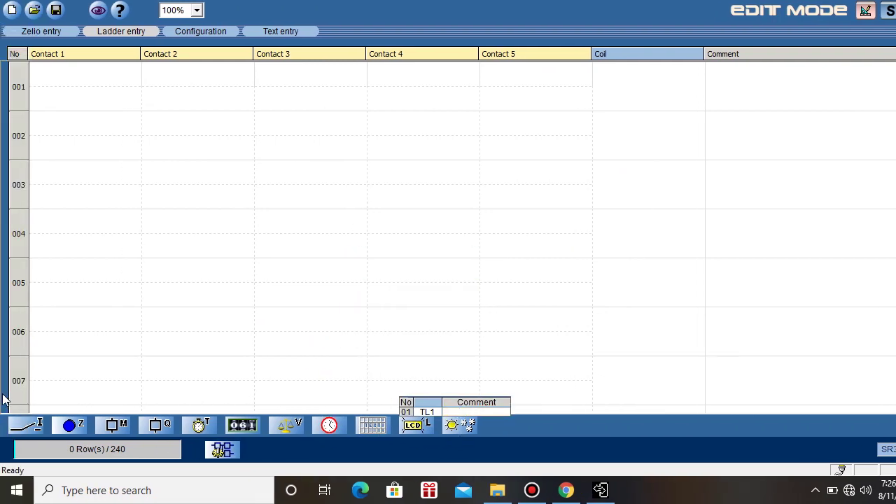
mouse_move(11, 430)
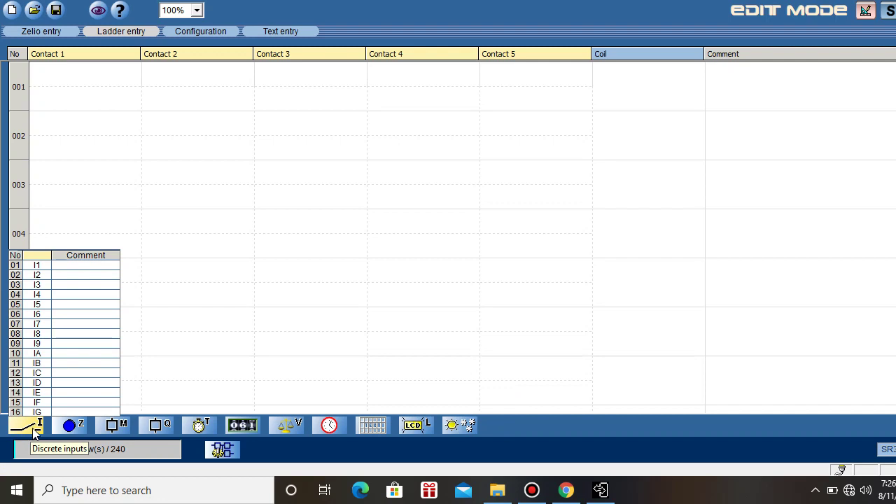
mouse_move(66, 427)
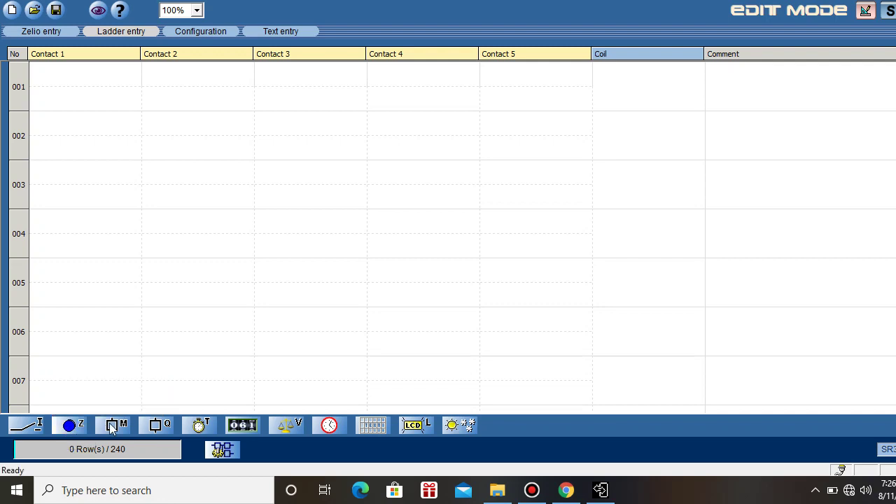
mouse_move(113, 429)
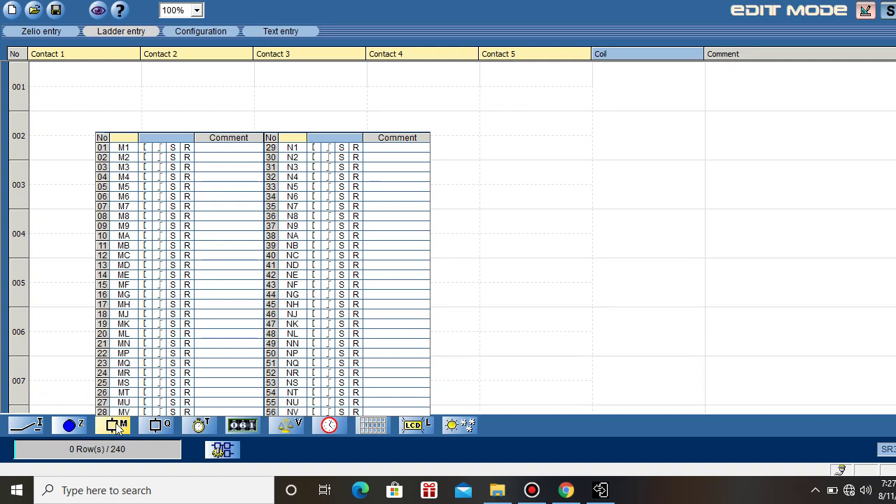
mouse_move(160, 427)
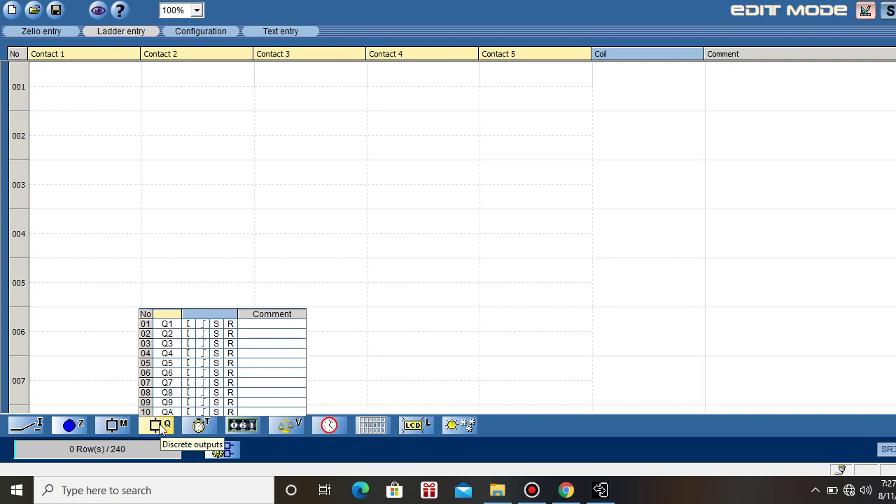
mouse_move(200, 426)
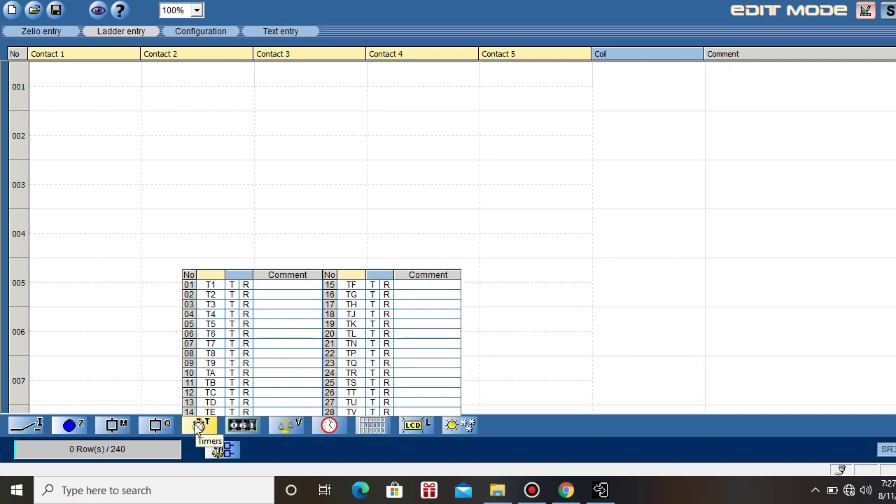
mouse_move(231, 428)
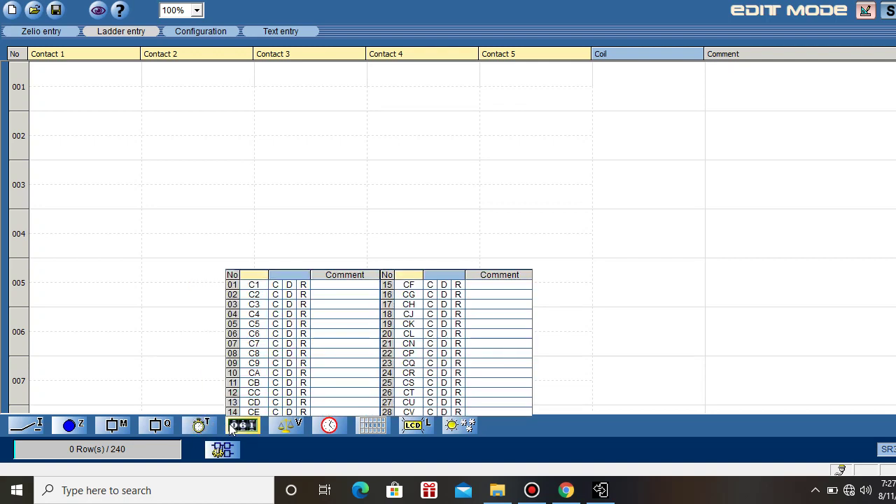
mouse_move(285, 428)
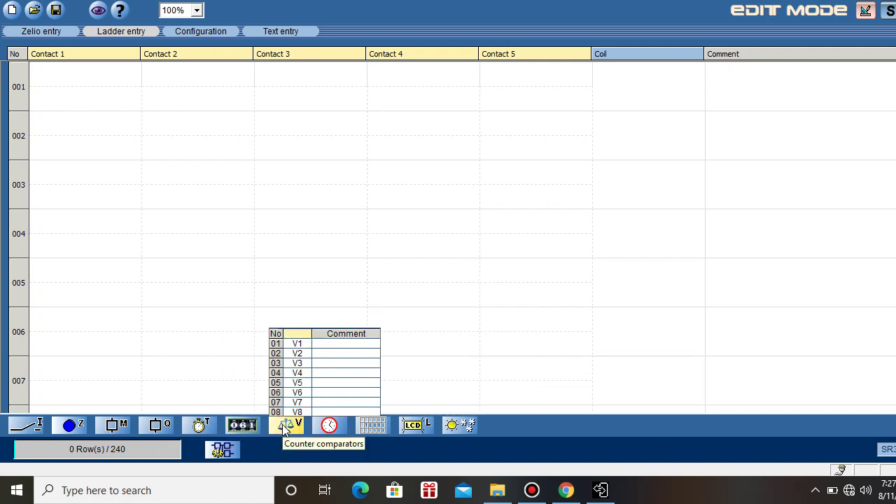
mouse_move(330, 428)
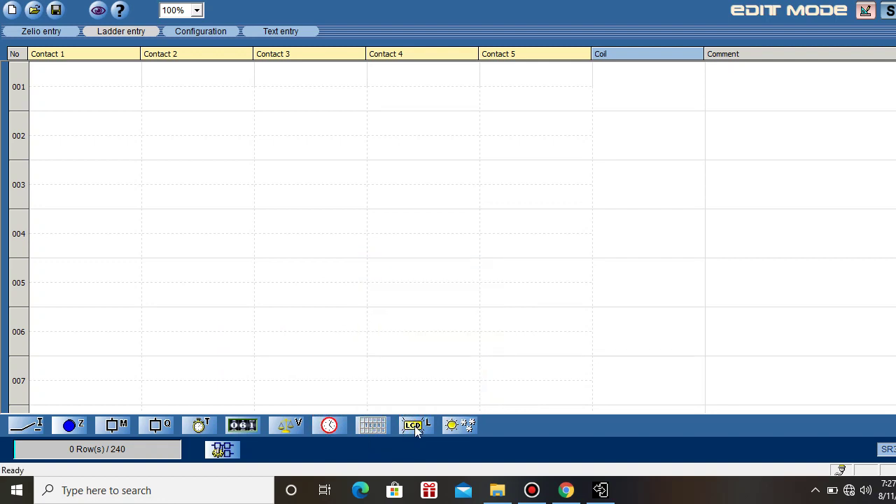
mouse_move(418, 430)
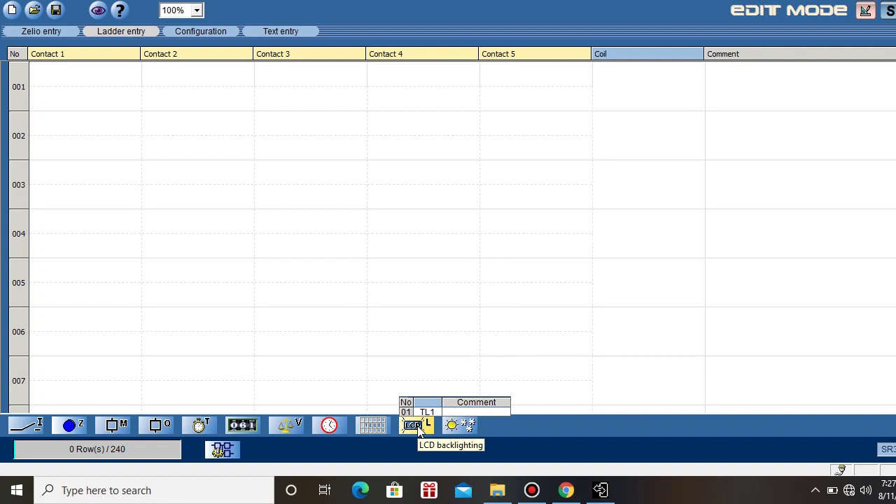
mouse_move(466, 430)
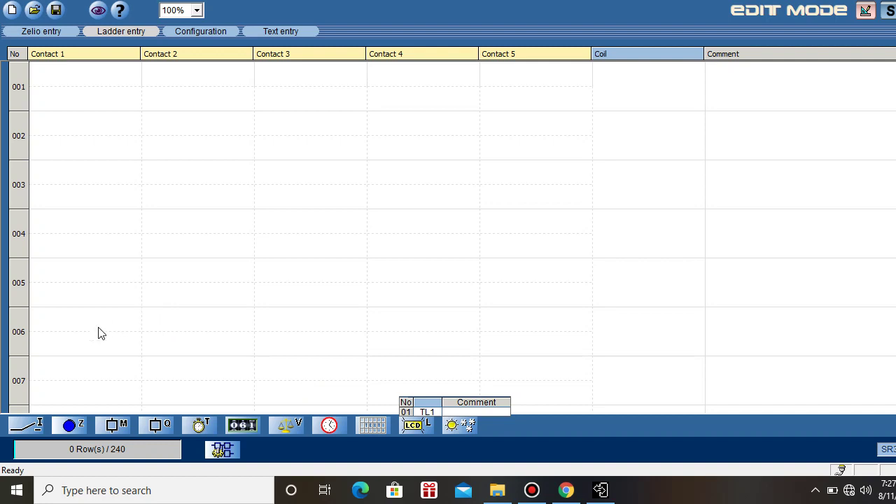
mouse_move(158, 429)
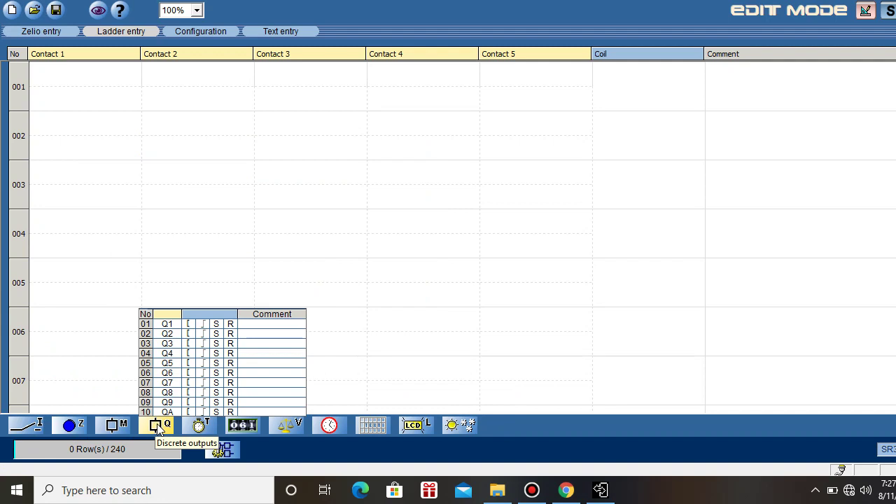
Step: Place discrete input I1 in Contact 1 and discrete input I2 in Contact 2 of row 001
mouse_move(33, 427)
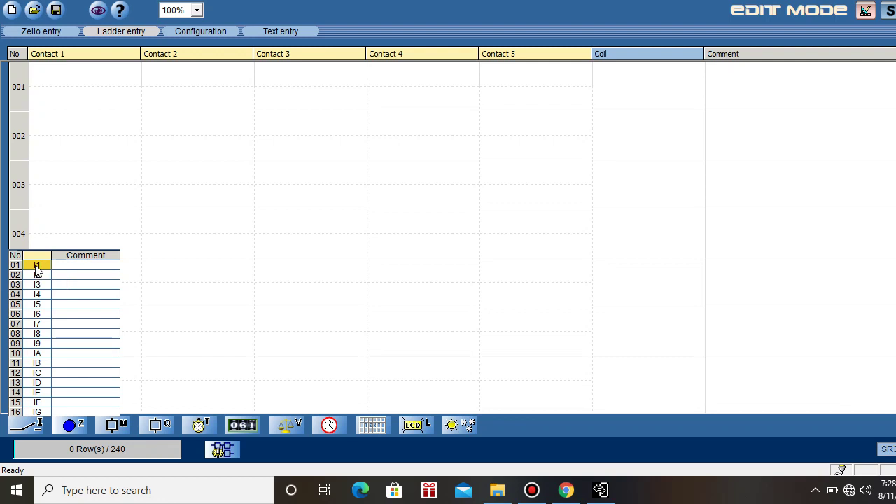
drag(37, 272, 108, 139)
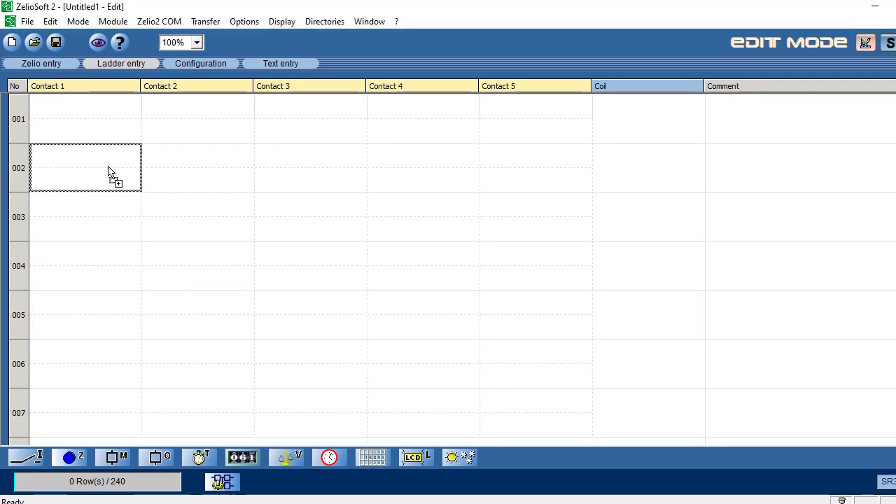
drag(109, 170, 111, 134)
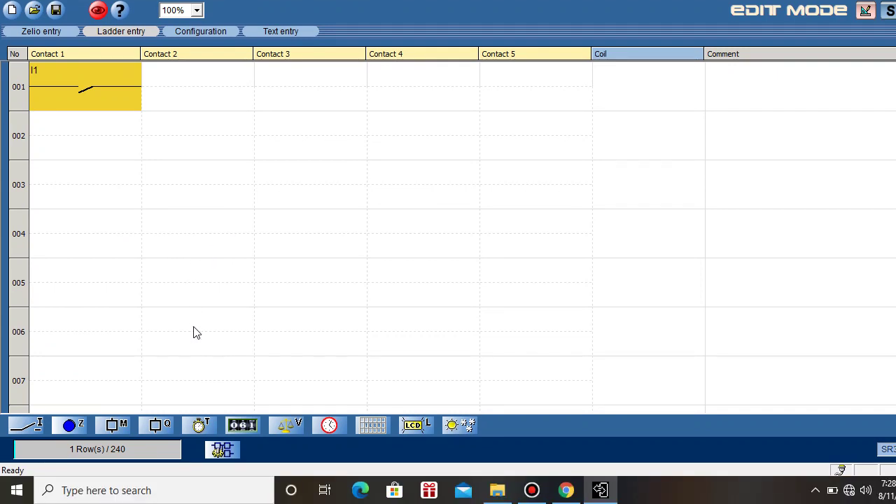
mouse_move(27, 460)
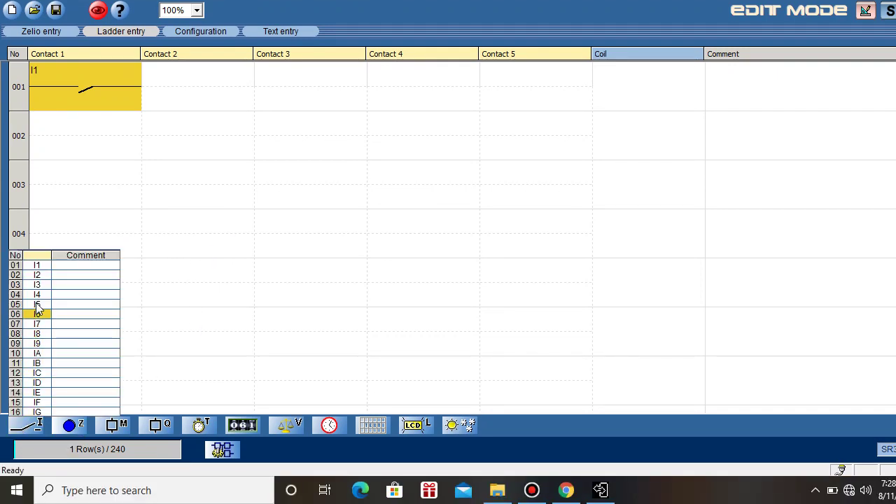
drag(36, 275, 221, 114)
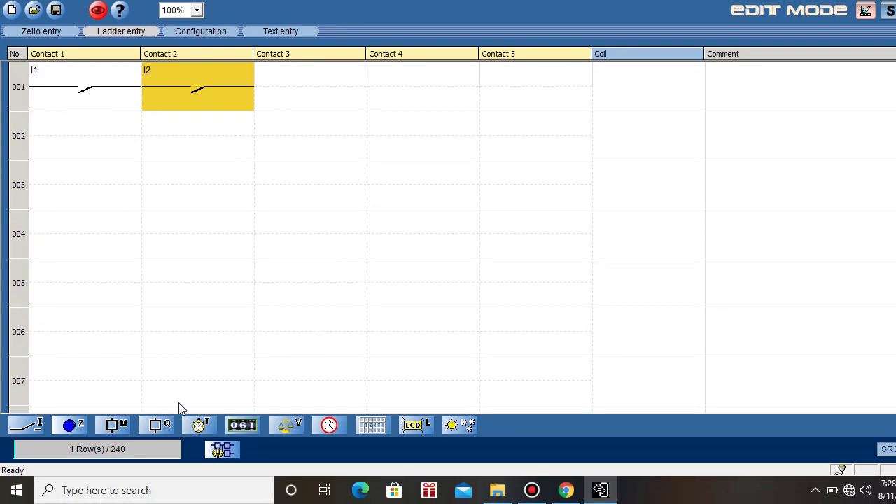
Step: Place output Q1 as a contactor-state coil in row 001 and a Q1 contact under I2 in row 002
click(161, 460)
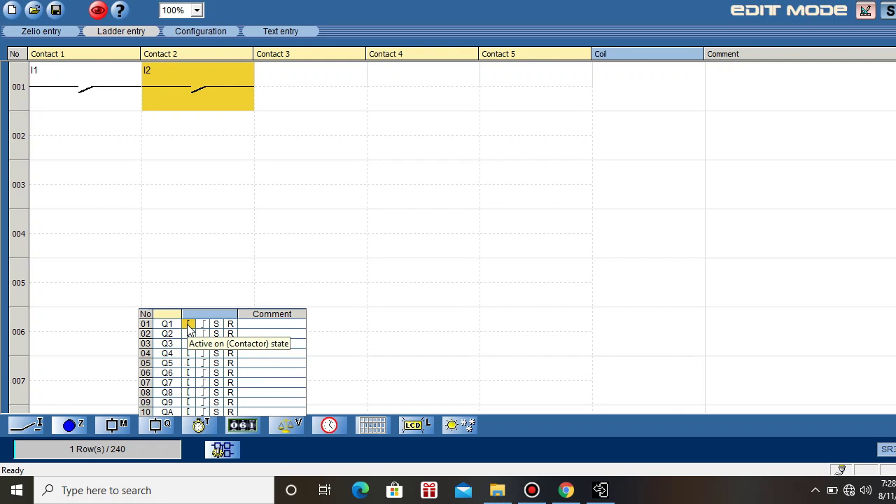
drag(189, 329, 632, 109)
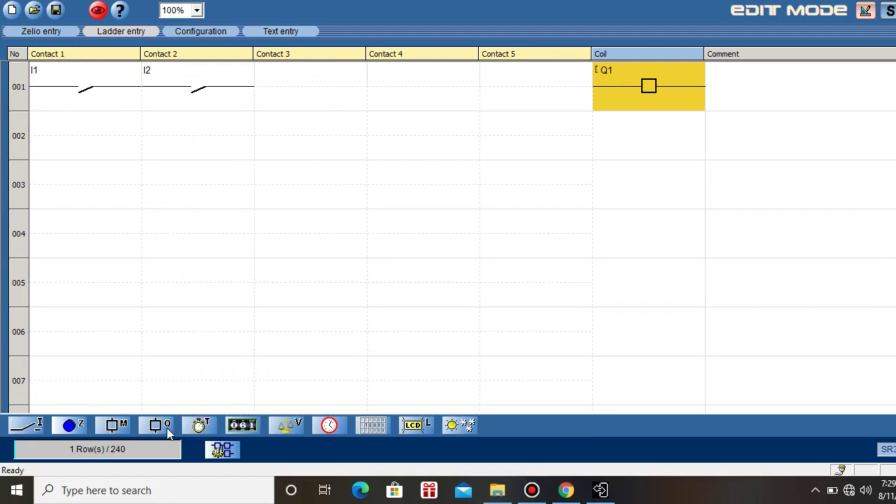
click(168, 428)
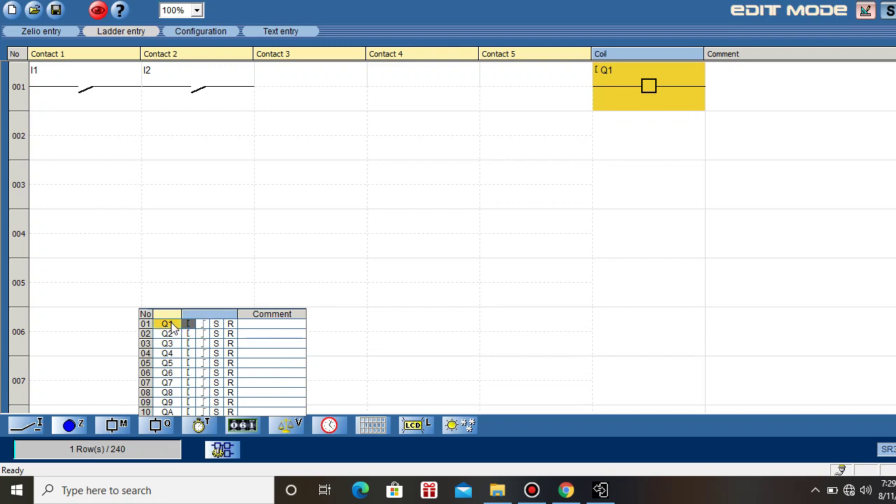
drag(172, 328, 199, 160)
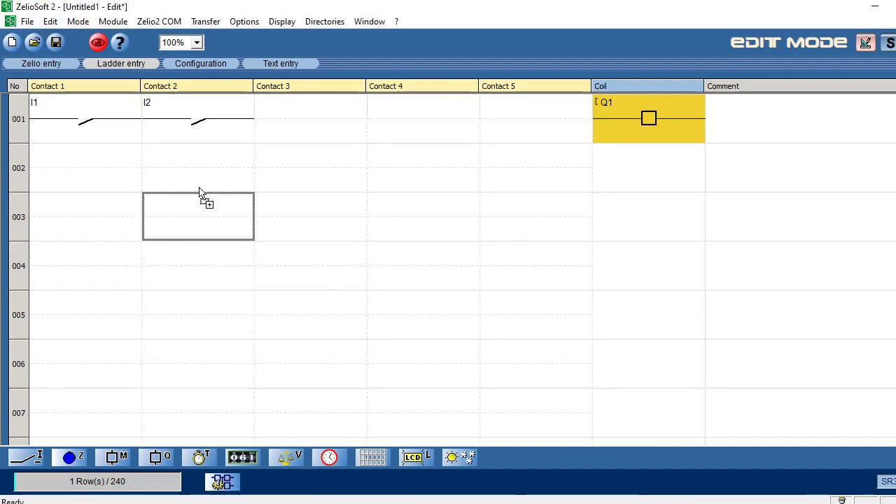
drag(200, 192, 200, 172)
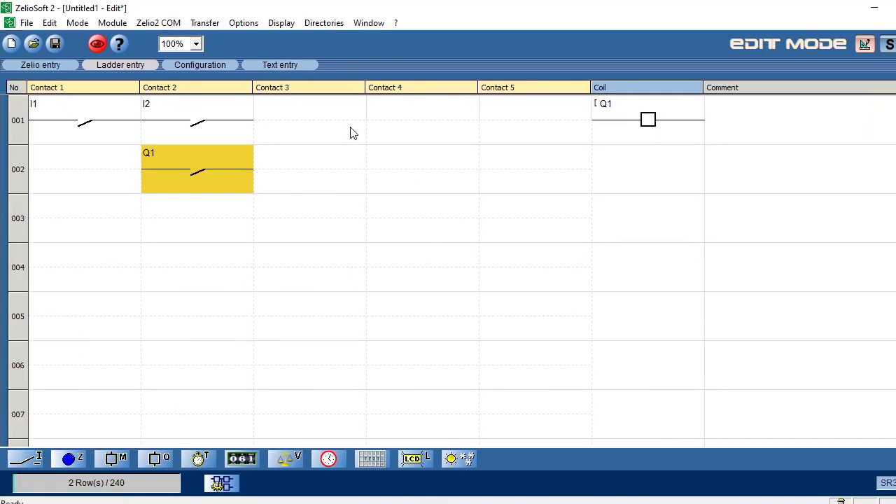
Step: Wire I2 through to the Q1 coil in row 001 and connect the Q1 contact in parallel with I2
drag(340, 124, 506, 128)
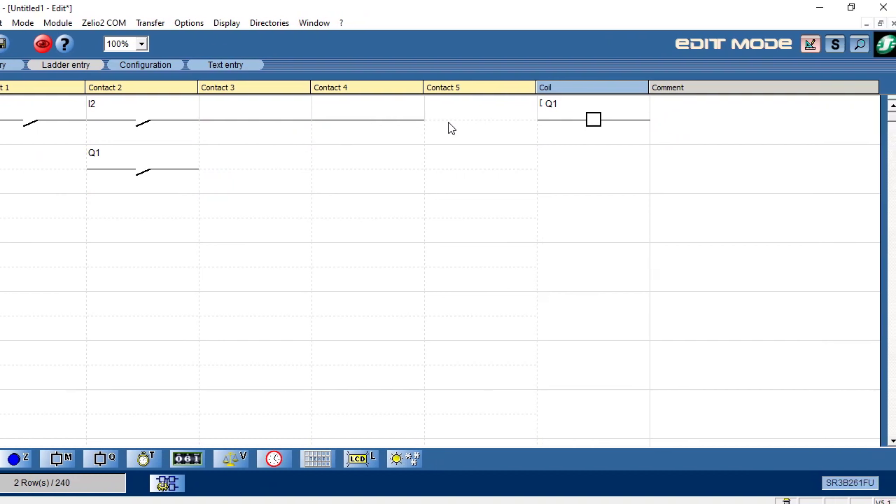
drag(451, 128, 455, 127)
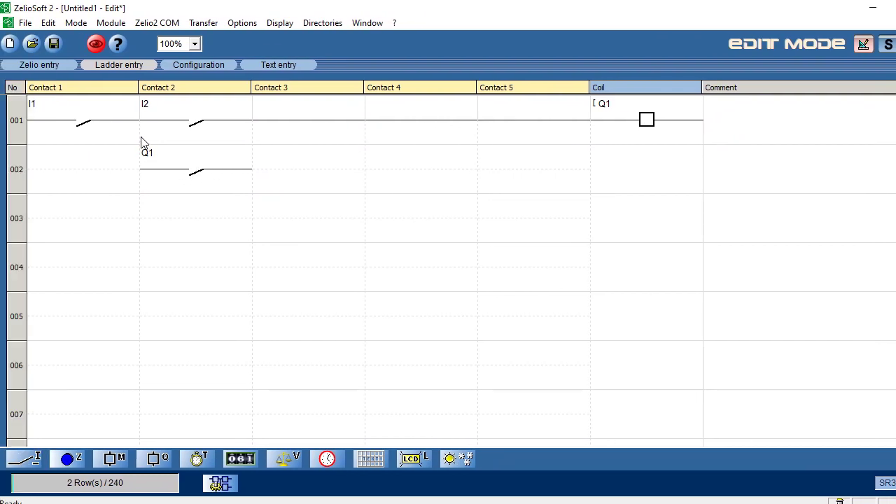
drag(140, 142, 255, 140)
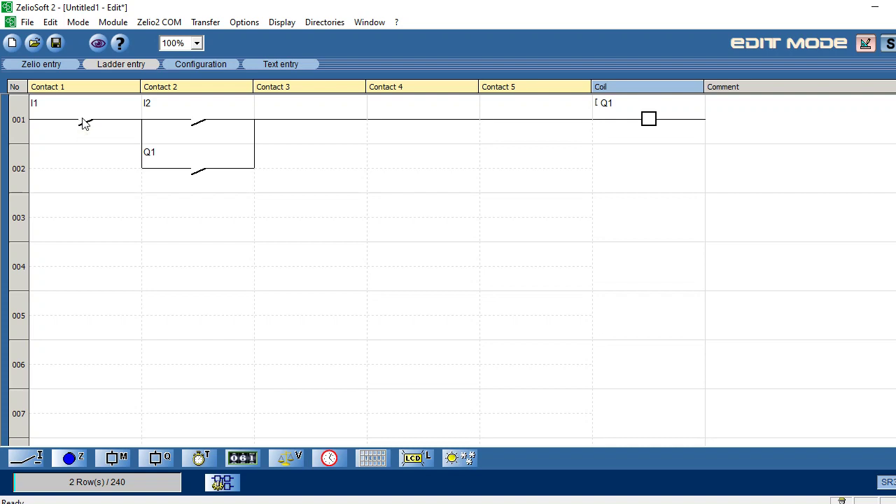
Step: Change the I1 contact to normally closed and view its comment parameters without editing them
right_click(84, 124)
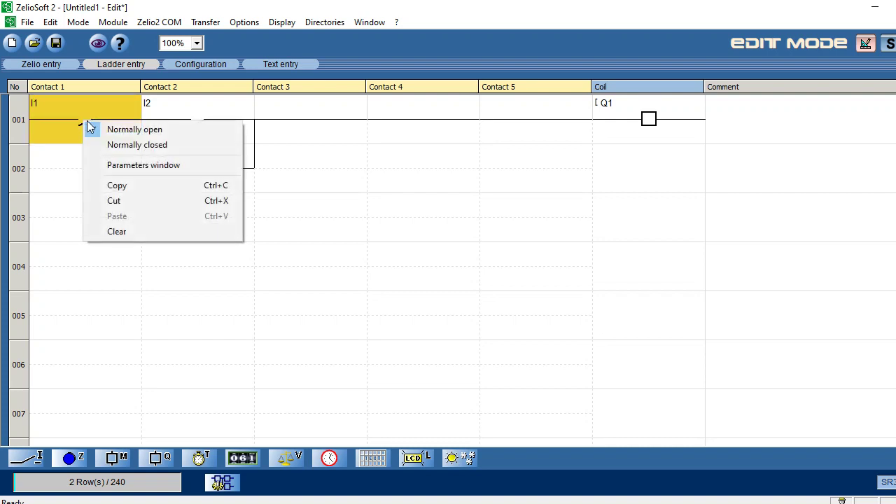
click(122, 145)
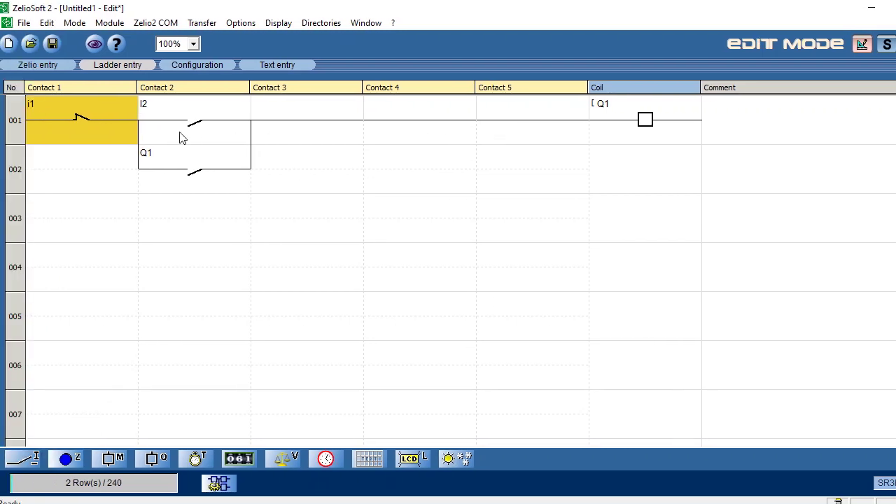
right_click(31, 105)
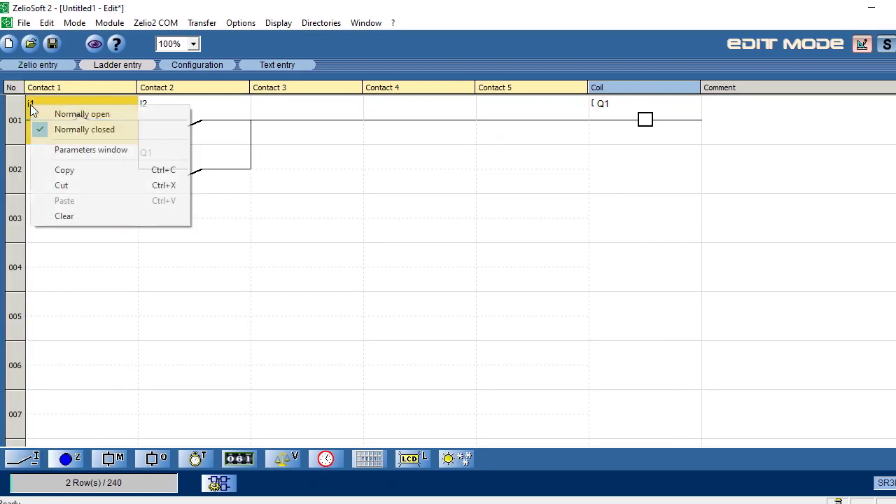
click(80, 150)
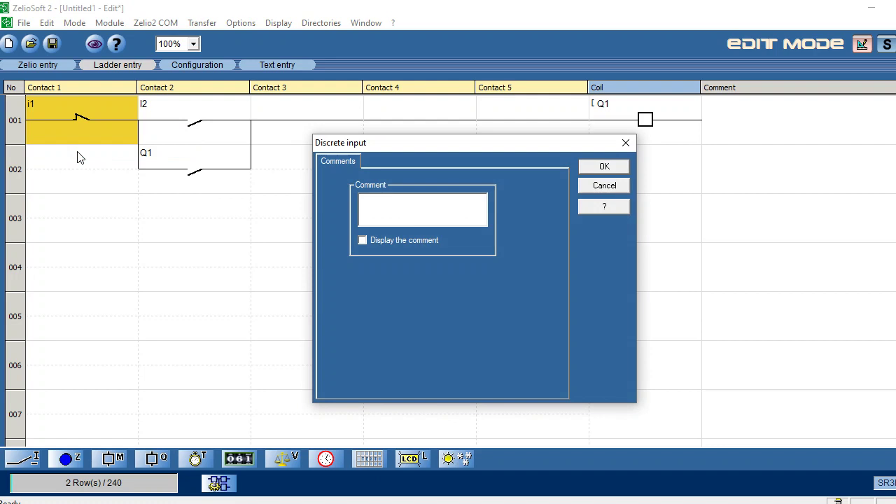
click(625, 142)
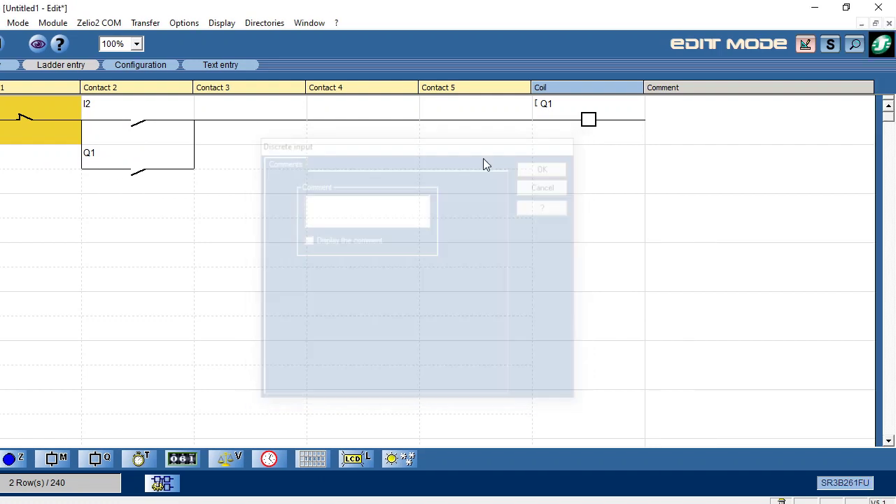